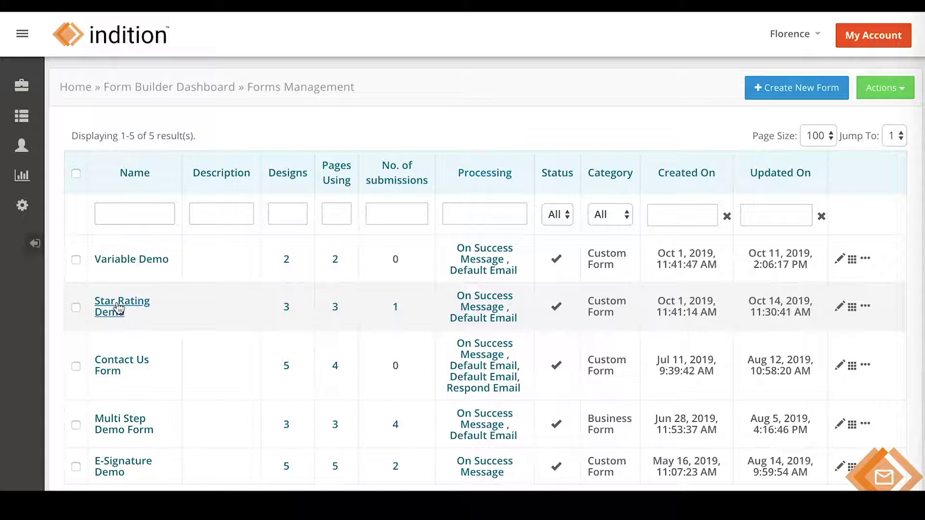
Open the Star Rating Demo form from Forms Management in the Form Builder.
{"action": "left_click", "coordinate": [117, 308]}
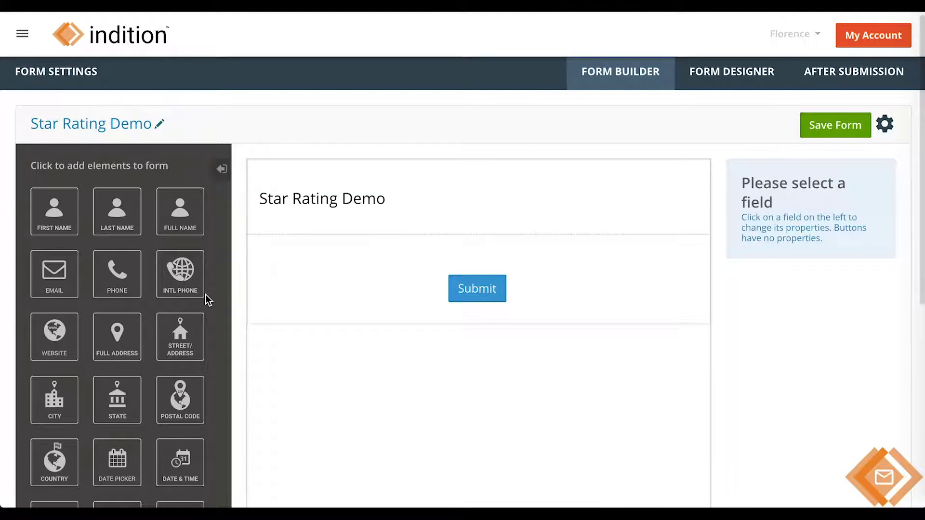
{"action": "scroll", "coordinate": [205, 294], "scroll_direction": "down", "scroll_amount": 2}
{"action": "scroll", "coordinate": [205, 294], "scroll_direction": "down", "scroll_amount": 5}
{"action": "scroll", "coordinate": [205, 294], "scroll_direction": "down", "scroll_amount": 1}
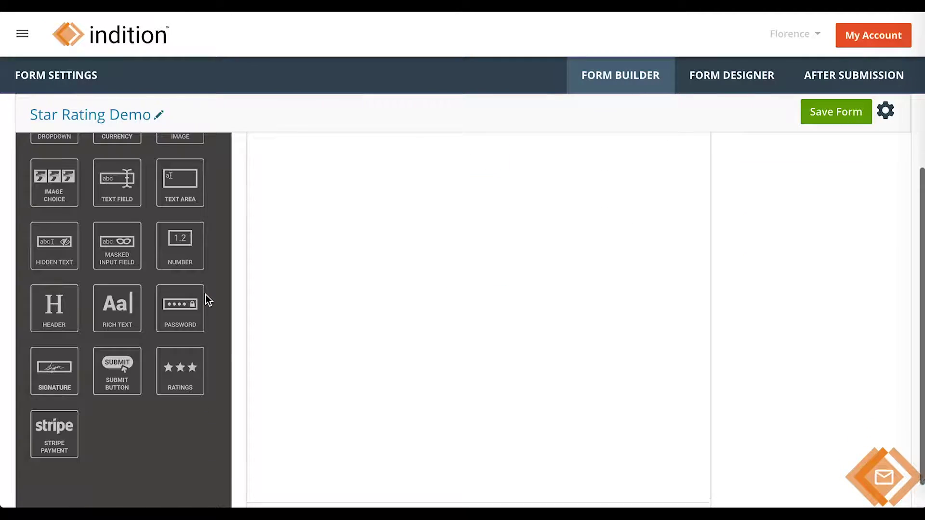
Add a Ratings field from the element palette above the Submit button.
{"action": "left_click", "coordinate": [187, 370]}
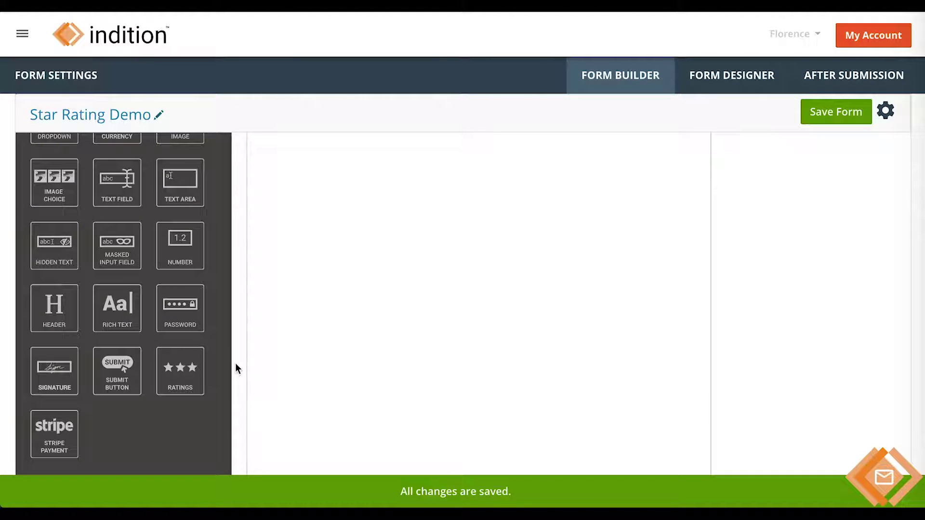
{"action": "mouse_move", "coordinate": [478, 288]}
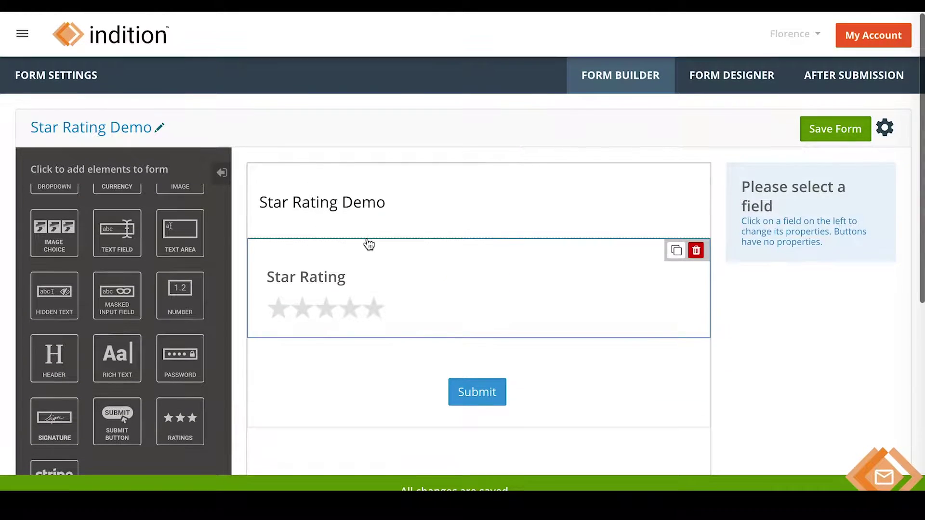
Label the rating field 'How much do you like us?', try hearts, thumbs-up and smileys, then keep stars.
{"action": "left_click", "coordinate": [372, 287]}
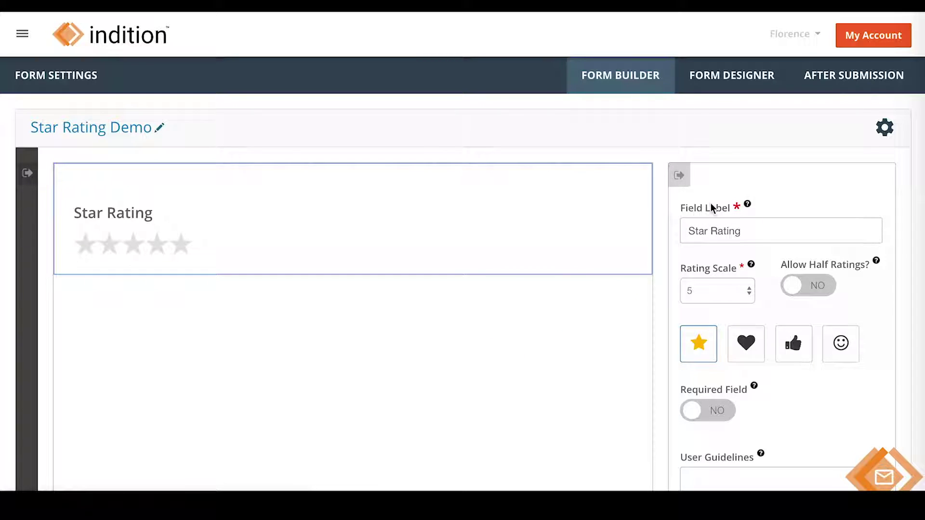
{"action": "triple_click", "coordinate": [755, 232]}
{"action": "type", "text": "How much do you like us?"}
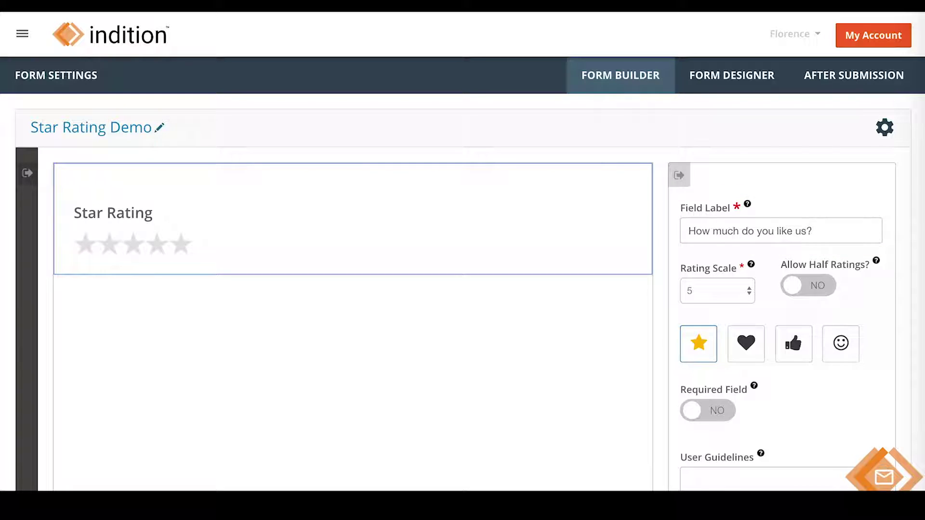
{"action": "scroll", "coordinate": [851, 183], "scroll_direction": "down", "scroll_amount": 2}
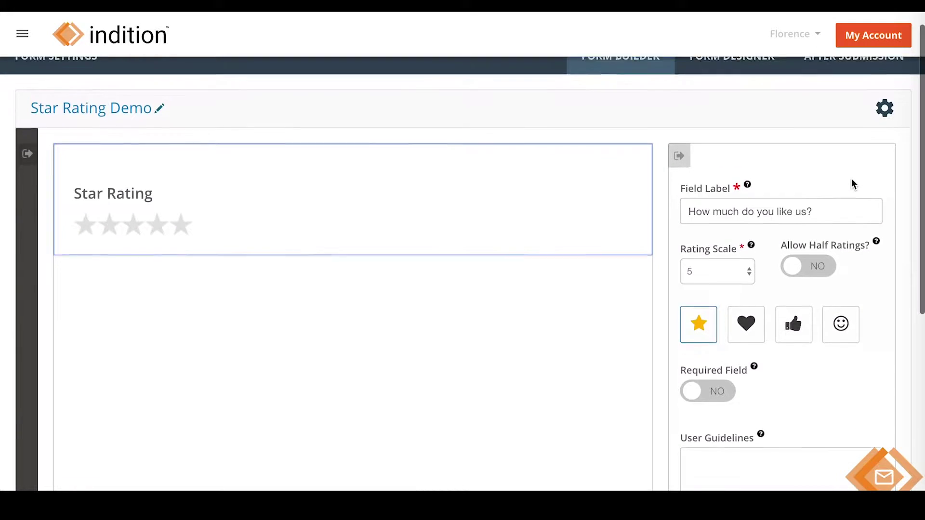
{"action": "scroll", "coordinate": [723, 254], "scroll_direction": "up", "scroll_amount": 2}
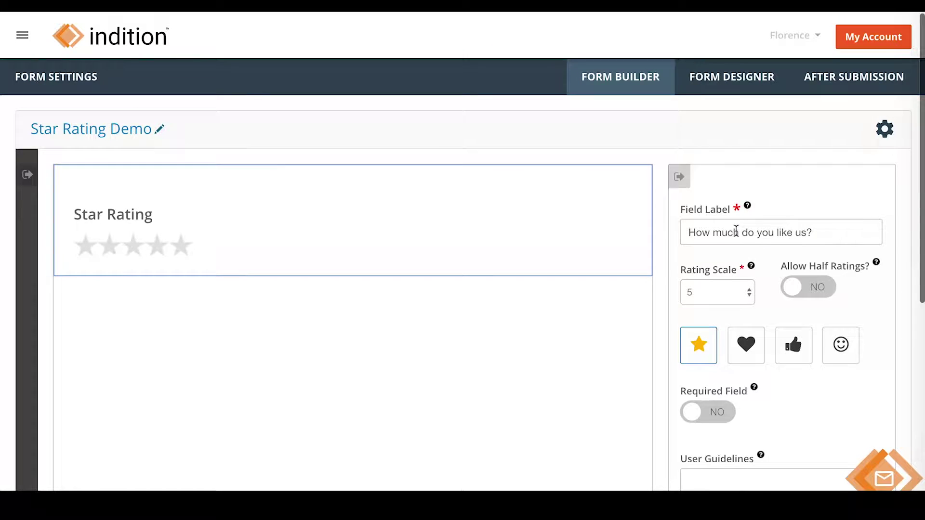
{"action": "scroll", "coordinate": [671, 302], "scroll_direction": "down", "scroll_amount": 3}
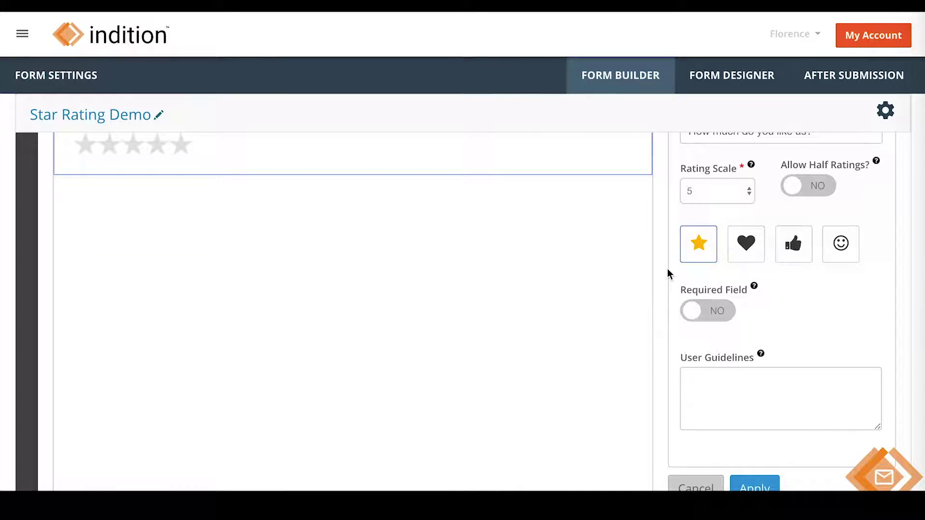
{"action": "left_click", "coordinate": [747, 250]}
{"action": "left_click", "coordinate": [796, 250]}
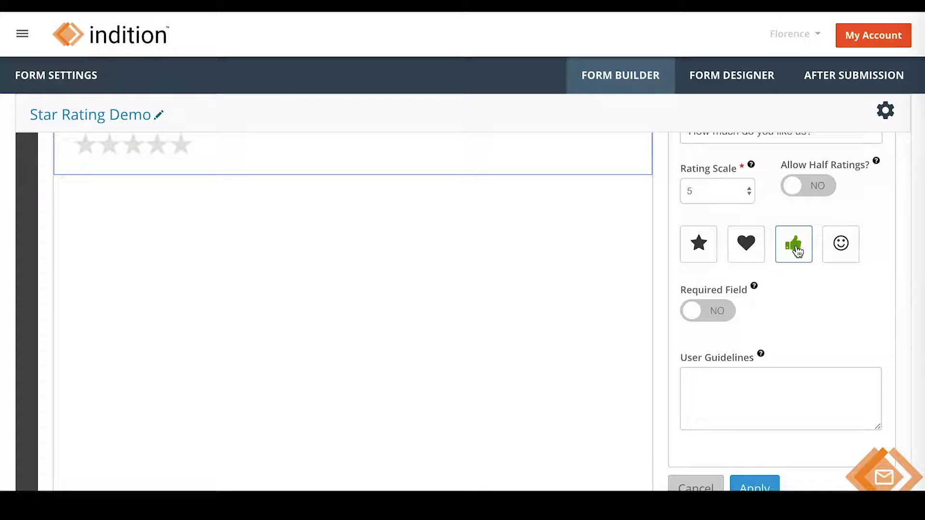
{"action": "left_click", "coordinate": [842, 252]}
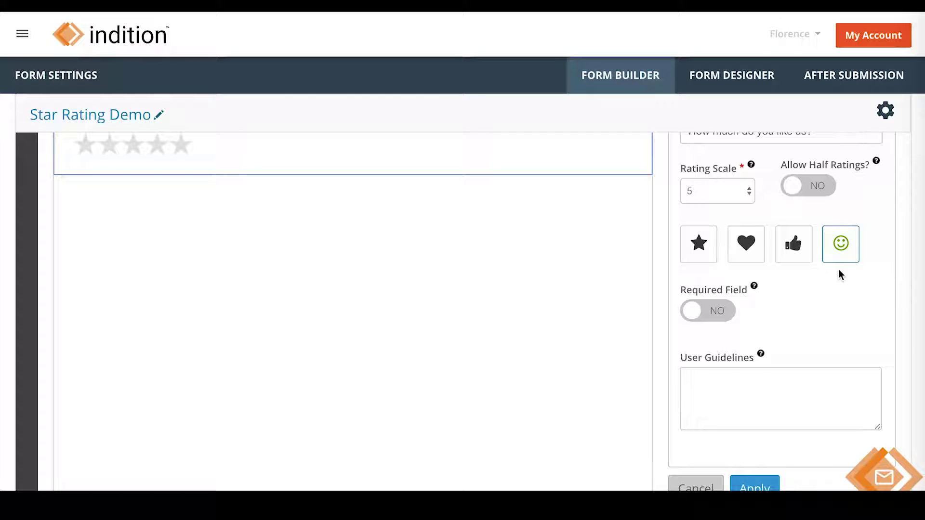
{"action": "left_click", "coordinate": [700, 249]}
{"action": "scroll", "coordinate": [700, 249], "scroll_direction": "up", "scroll_amount": 2}
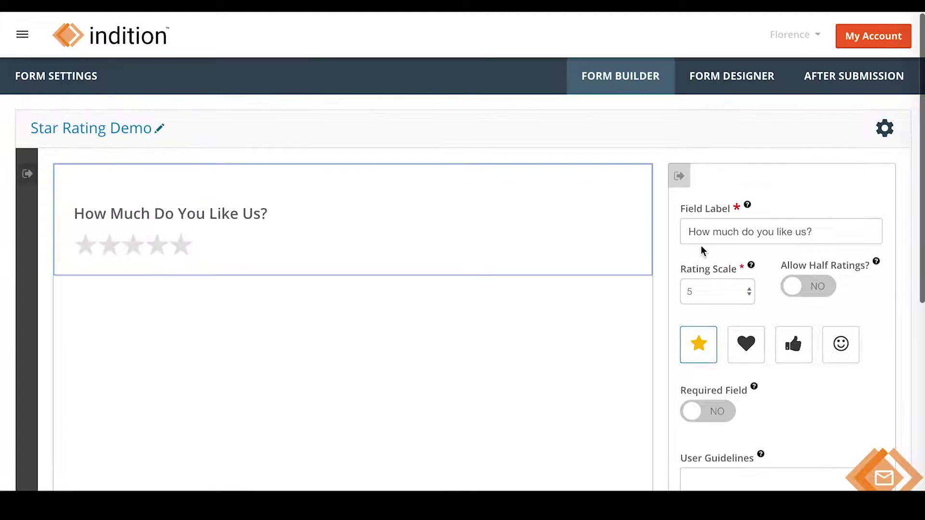
Give the rating field a 10-point scale with half ratings allowed, and apply.
{"action": "left_click", "coordinate": [751, 293]}
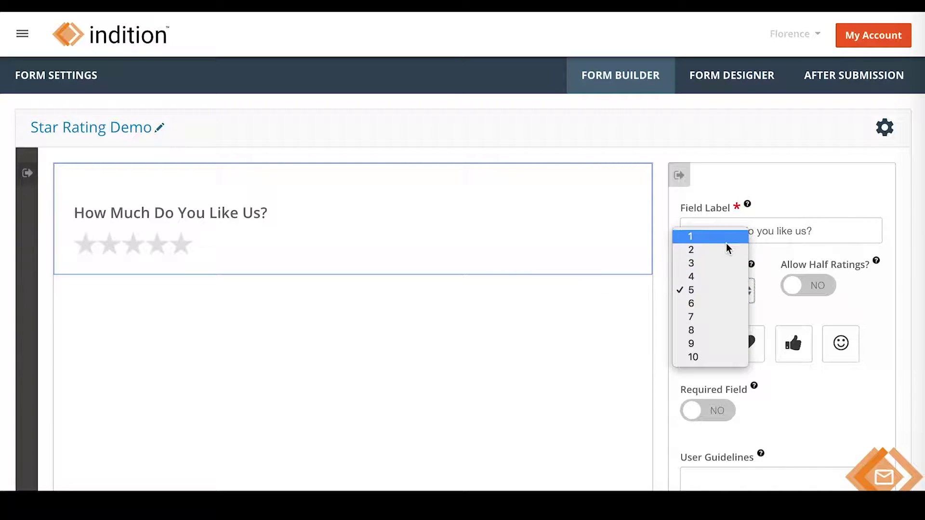
{"action": "left_click", "coordinate": [703, 358]}
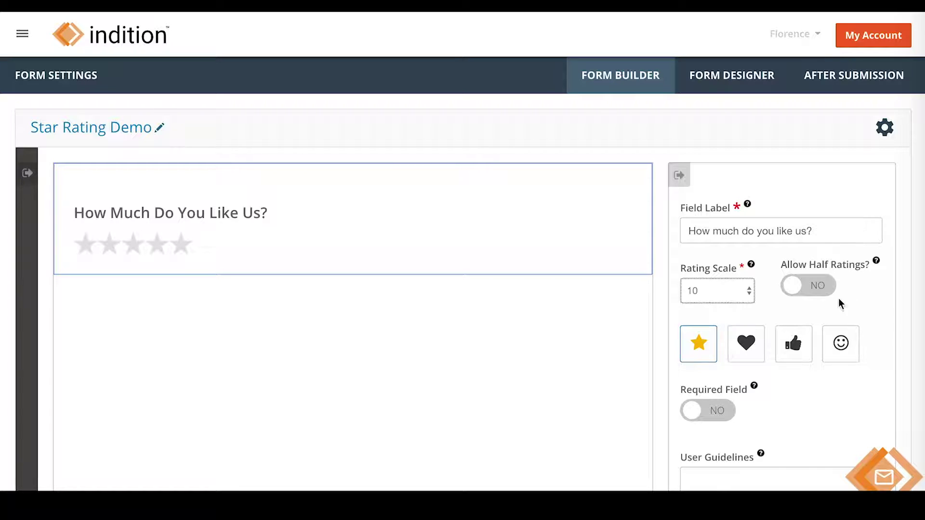
{"action": "left_click", "coordinate": [794, 287]}
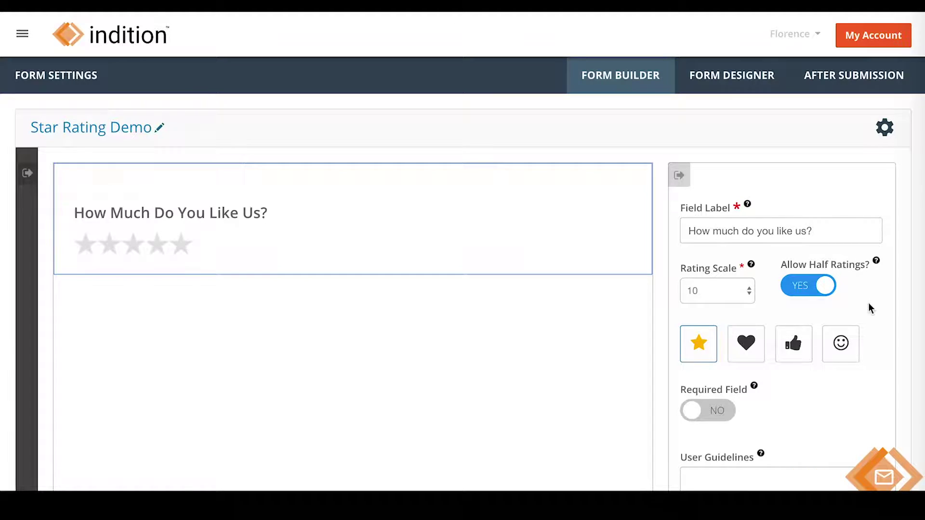
{"action": "scroll", "coordinate": [869, 309], "scroll_direction": "down", "scroll_amount": 3}
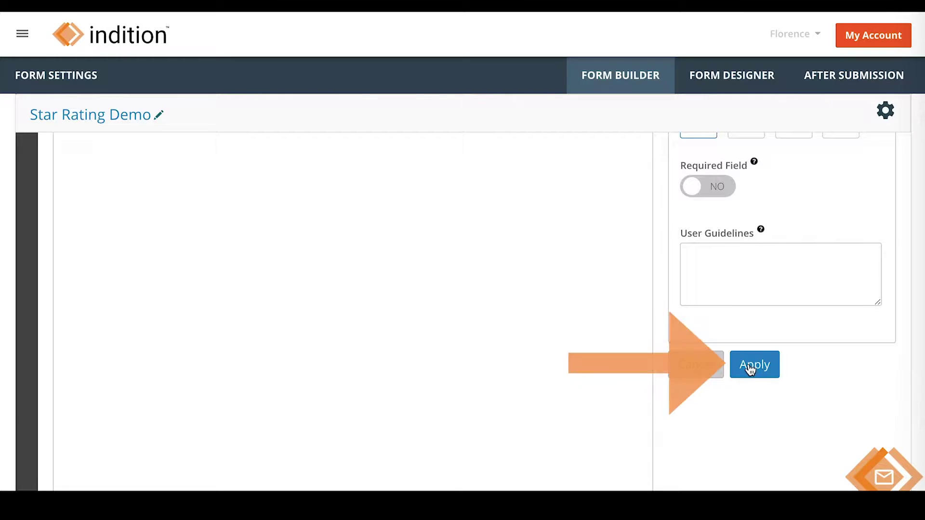
{"action": "left_click", "coordinate": [752, 366]}
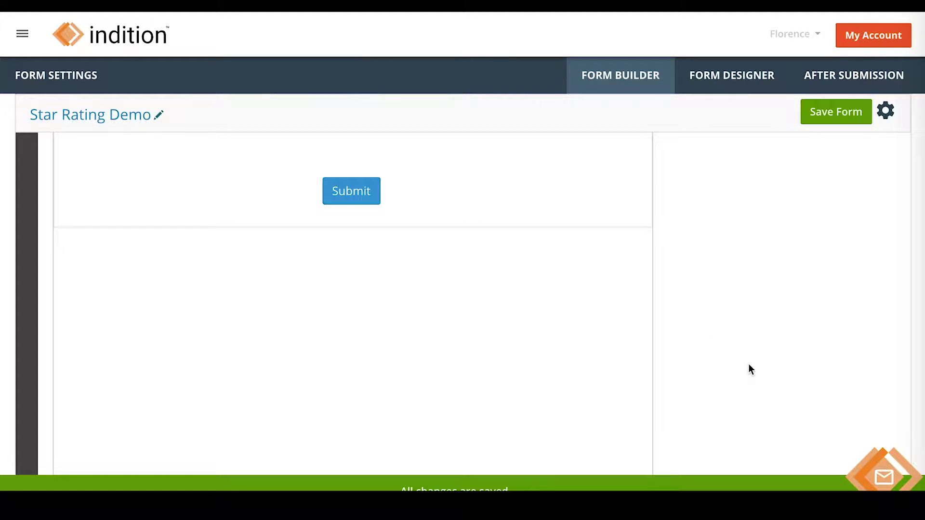
{"action": "scroll", "coordinate": [665, 342], "scroll_direction": "up", "scroll_amount": 3}
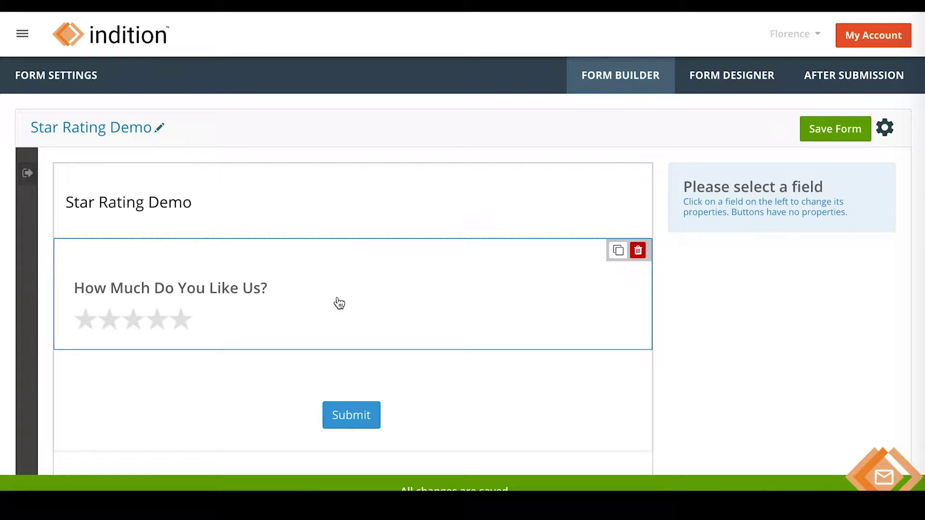
Open the Star Rating Template layout from the Form Designer tab.
{"action": "left_click", "coordinate": [729, 81]}
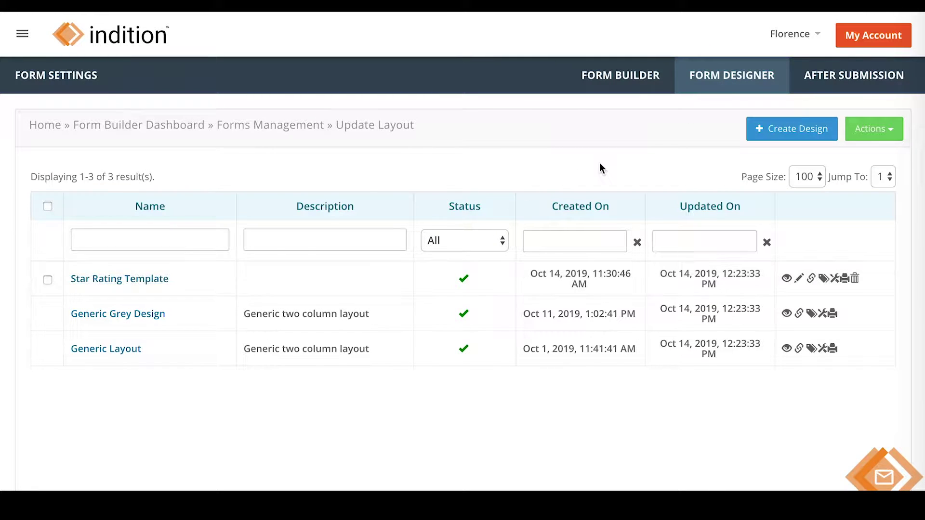
{"action": "left_click", "coordinate": [157, 288]}
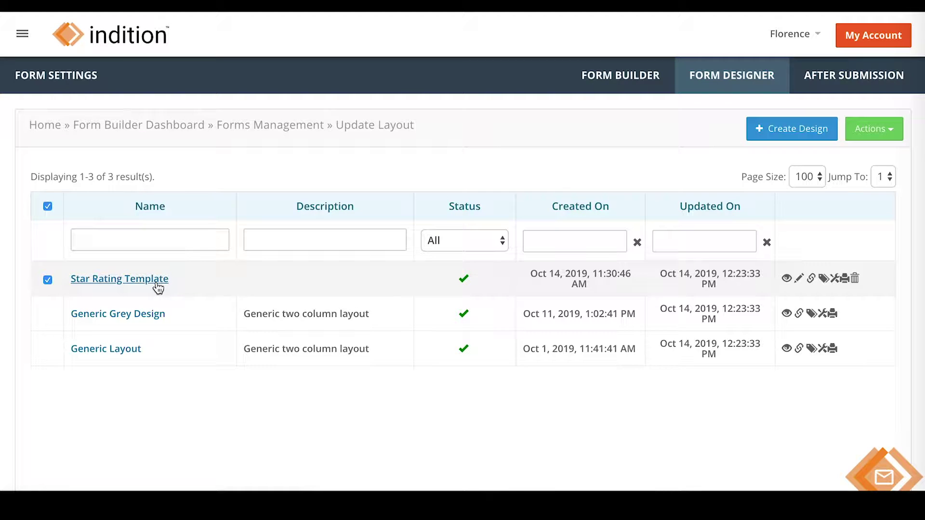
{"action": "left_click", "coordinate": [158, 287]}
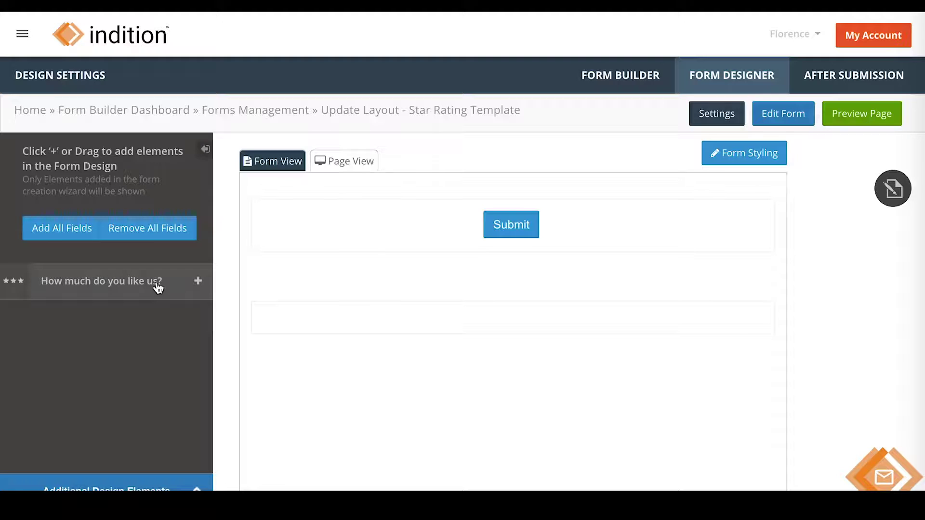
Add all form fields to the layout and open the star rating question's styling.
{"action": "left_click", "coordinate": [81, 233]}
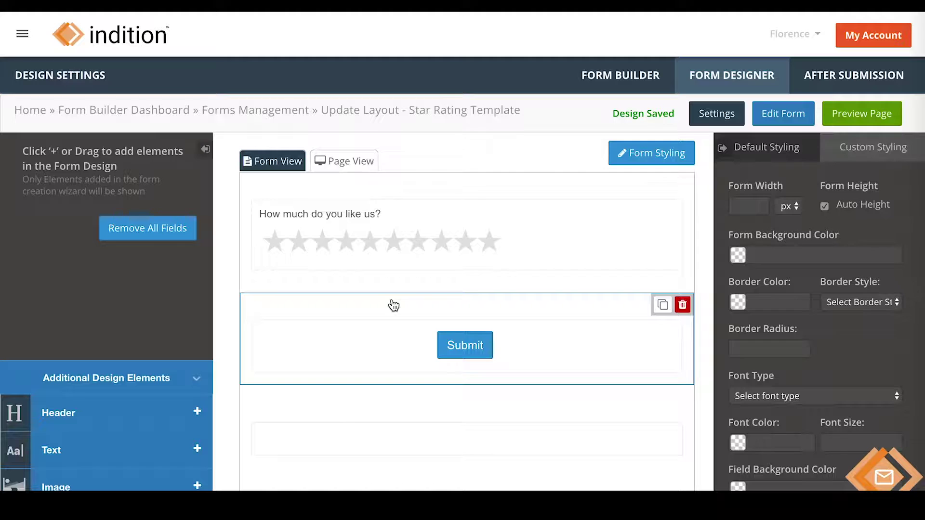
{"action": "left_click", "coordinate": [278, 249]}
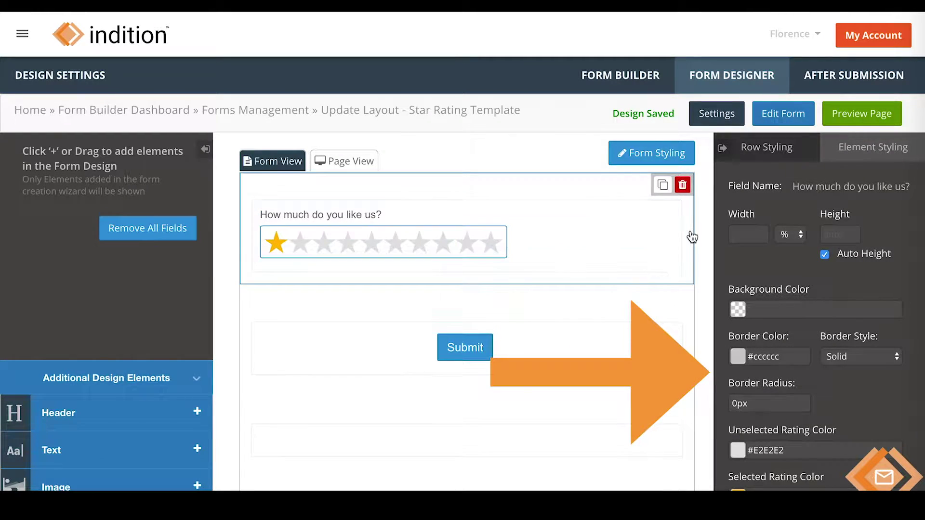
{"action": "scroll", "coordinate": [720, 270], "scroll_direction": "down", "scroll_amount": 1}
{"action": "scroll", "coordinate": [721, 265], "scroll_direction": "down", "scroll_amount": 2}
{"action": "scroll", "coordinate": [720, 265], "scroll_direction": "down", "scroll_amount": 2}
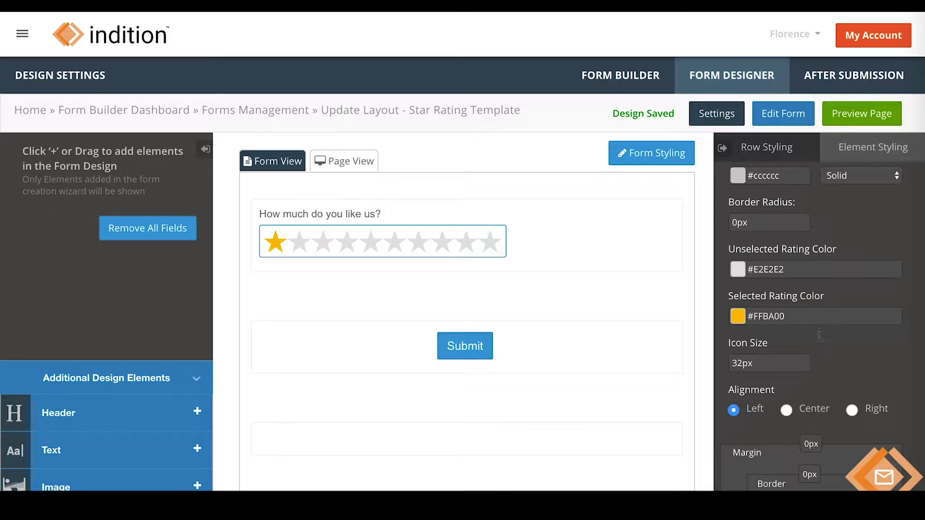
Set the selected rating colour to red (#ff0000).
{"action": "left_click", "coordinate": [804, 315]}
{"action": "key", "text": "ctrl+a"}
{"action": "type", "text": "#ff0000"}
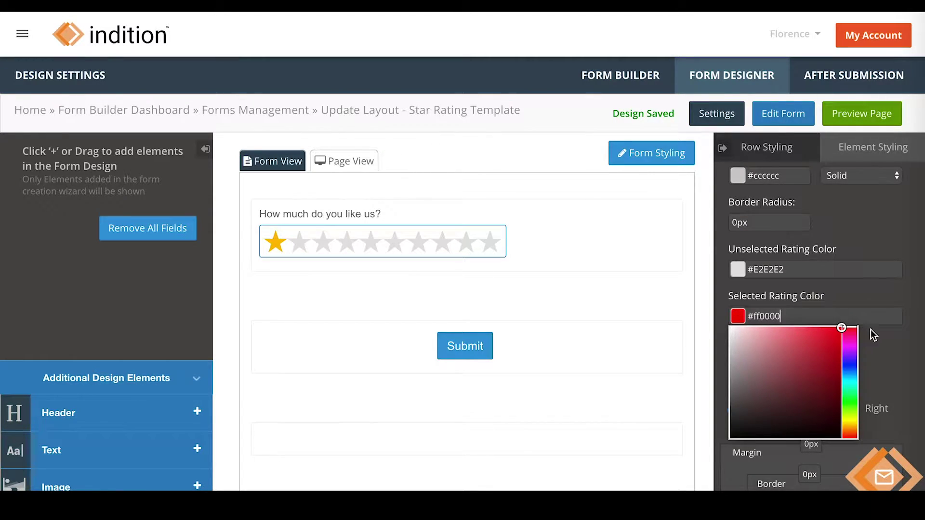
{"action": "left_click", "coordinate": [875, 334]}
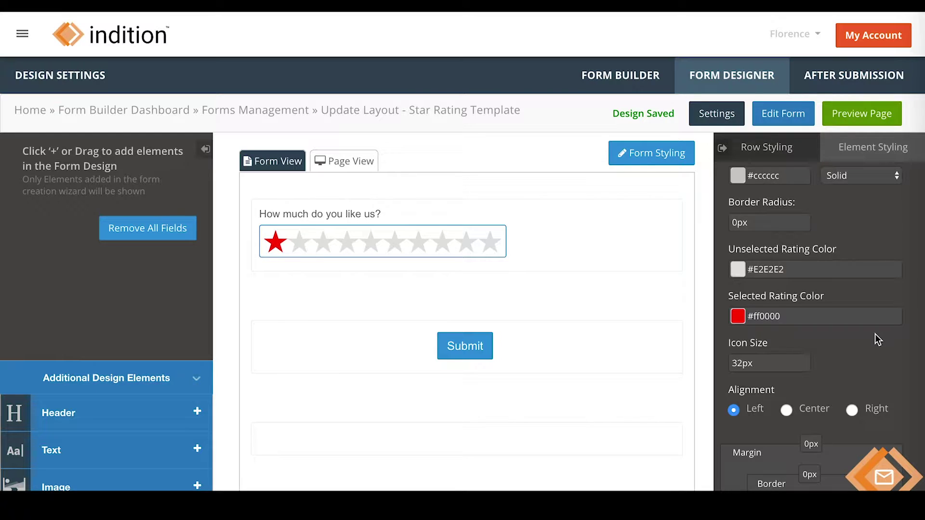
Set the unselected rating colour to black (#000000).
{"action": "left_click", "coordinate": [798, 269]}
{"action": "left_click", "coordinate": [821, 360]}
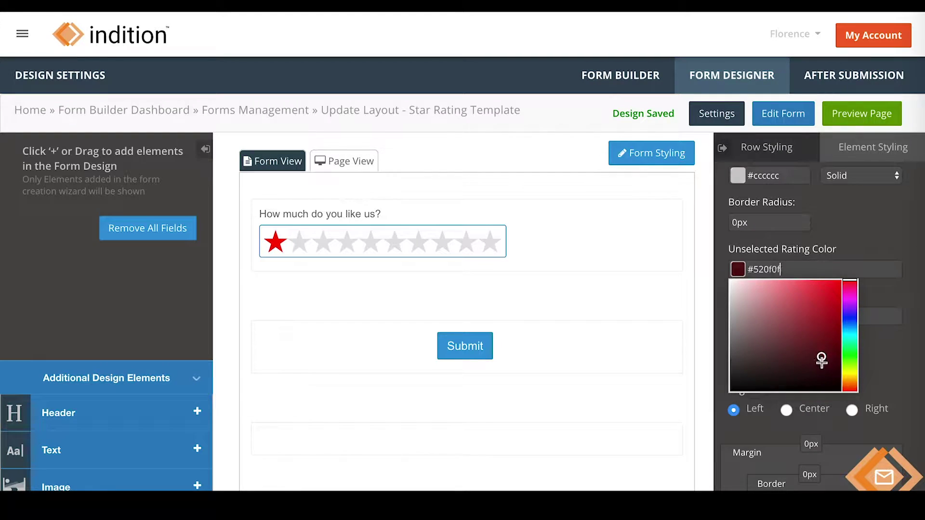
{"action": "left_click_drag", "start_coordinate": [821, 359], "coordinate": [850, 401]}
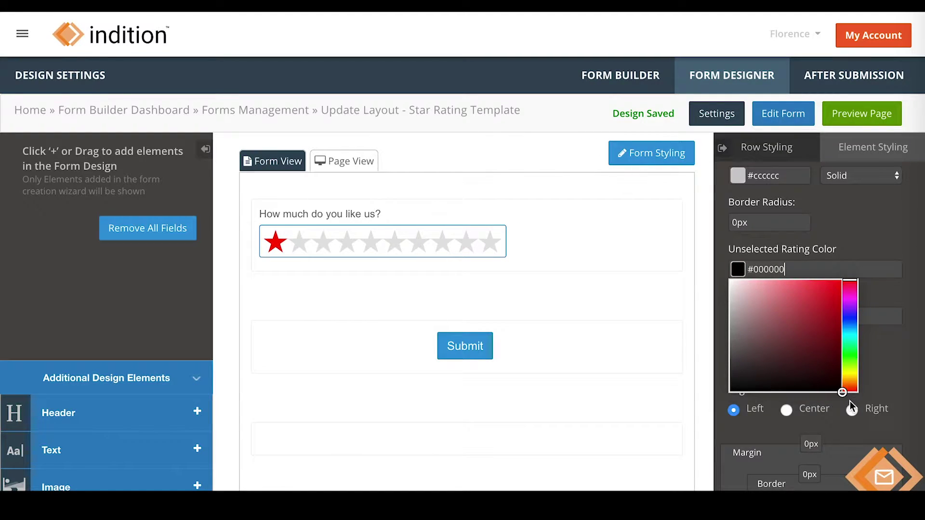
{"action": "left_click", "coordinate": [887, 357]}
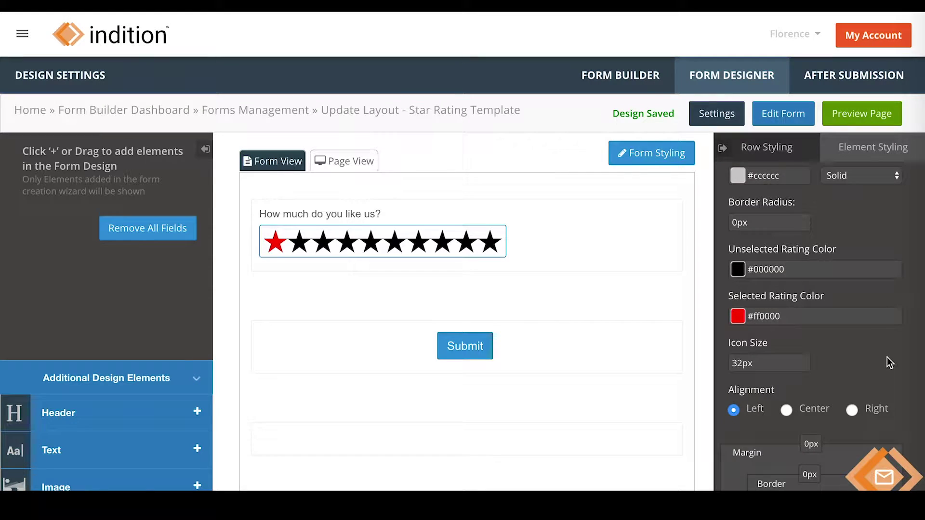
Set the star icon size to 50px and the rating field width to 600px.
{"action": "left_click_drag", "start_coordinate": [744, 364], "coordinate": [728, 368]}
{"action": "type", "text": "50"}
{"action": "key", "text": "End"}
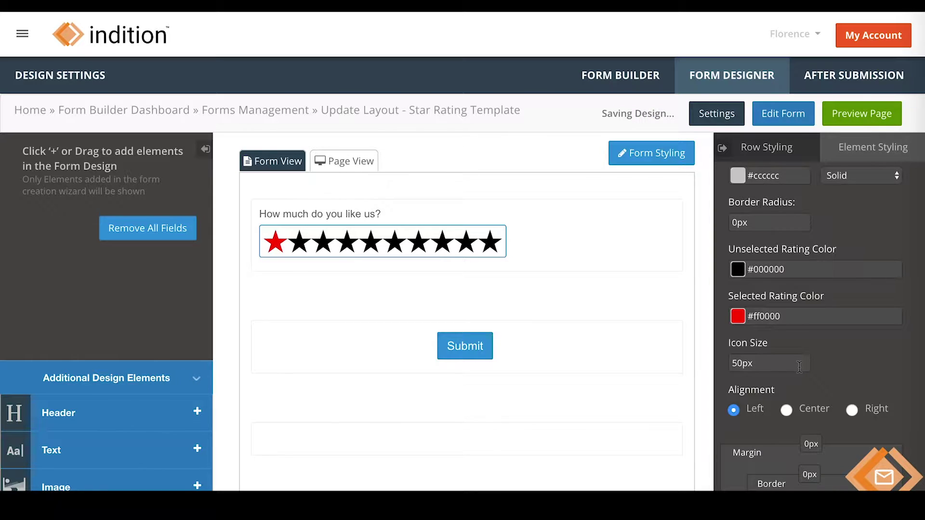
{"action": "scroll", "coordinate": [840, 366], "scroll_direction": "up", "scroll_amount": 4}
{"action": "scroll", "coordinate": [840, 366], "scroll_direction": "up", "scroll_amount": 1}
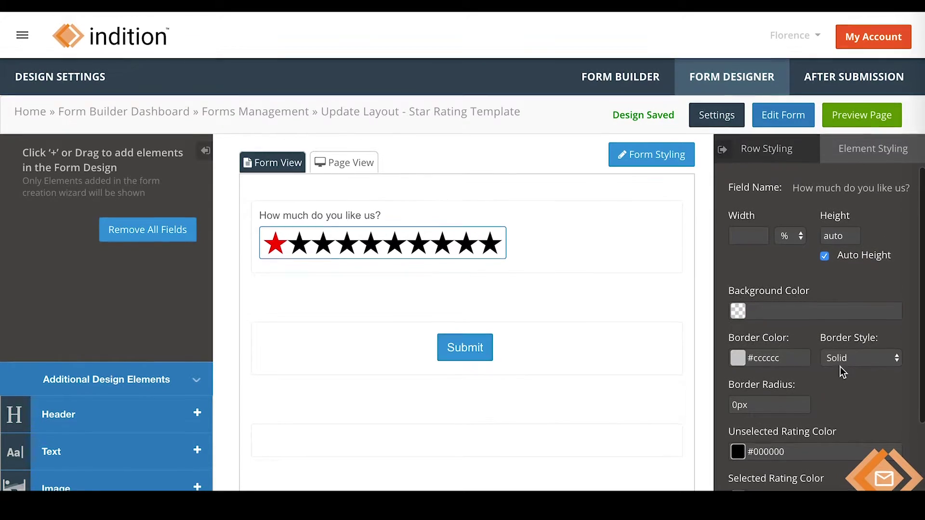
{"action": "left_click", "coordinate": [751, 232]}
{"action": "type", "text": "600"}
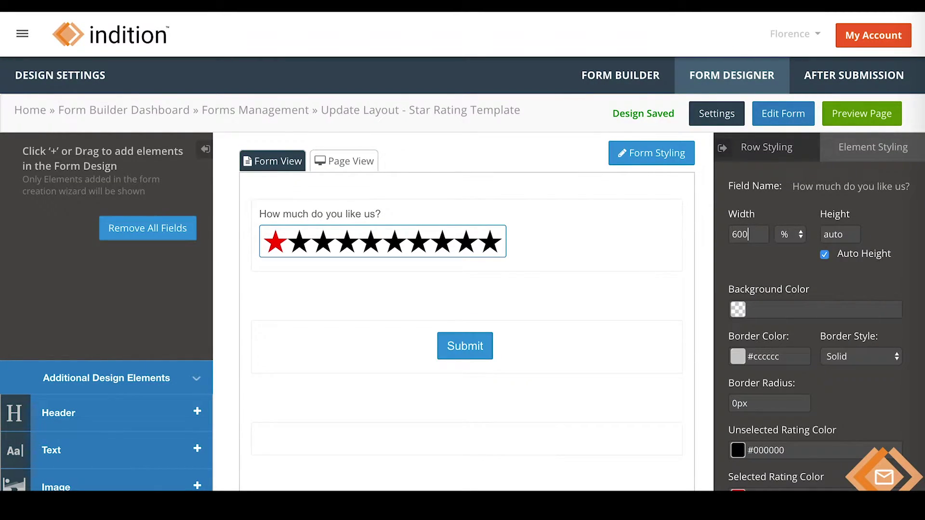
{"action": "left_click", "coordinate": [799, 234]}
{"action": "left_click", "coordinate": [799, 267]}
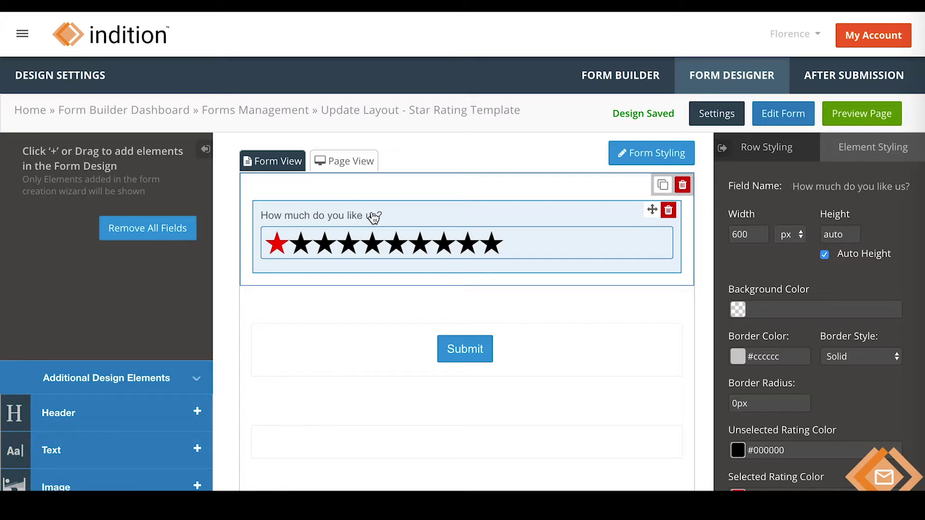
Set the question label's font size to 24px.
{"action": "left_click", "coordinate": [374, 217]}
{"action": "scroll", "coordinate": [790, 355], "scroll_direction": "down", "scroll_amount": 2}
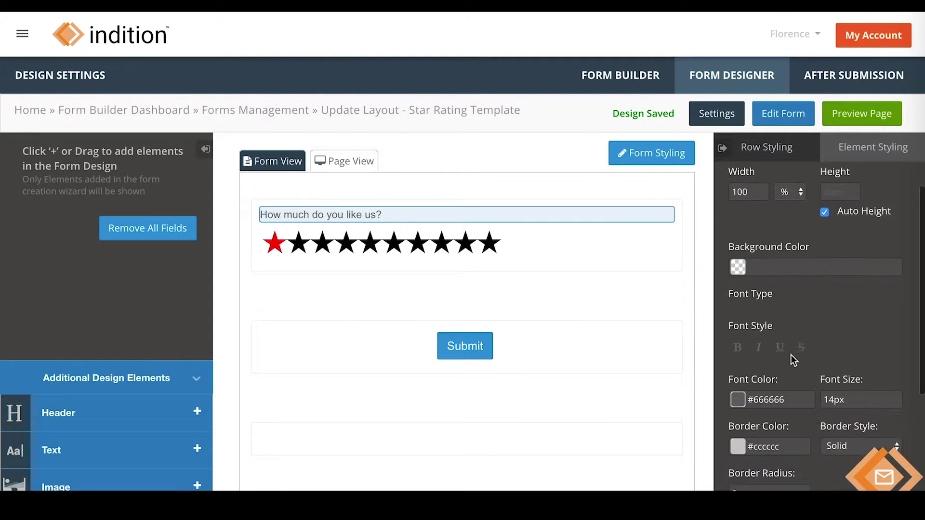
{"action": "left_click_drag", "start_coordinate": [845, 366], "coordinate": [810, 357]}
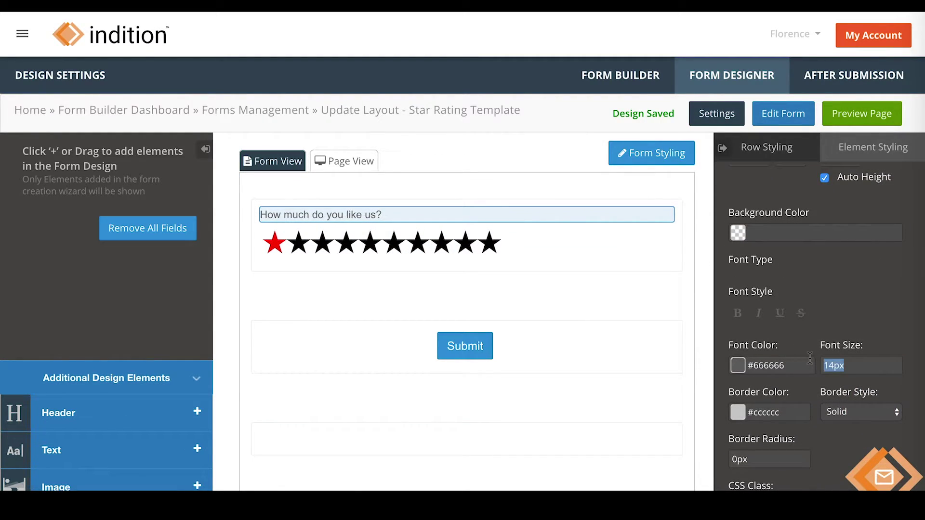
{"action": "type", "text": "24"}
{"action": "type", "text": "px"}
{"action": "left_click", "coordinate": [874, 319]}
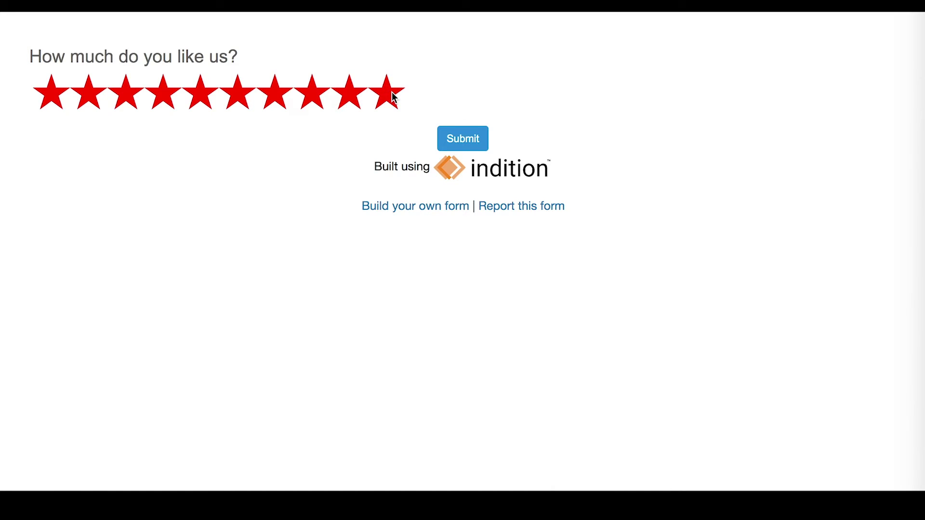
In the live preview, give the form a half-star rating of eight and a half stars.
{"action": "left_click", "coordinate": [361, 108]}
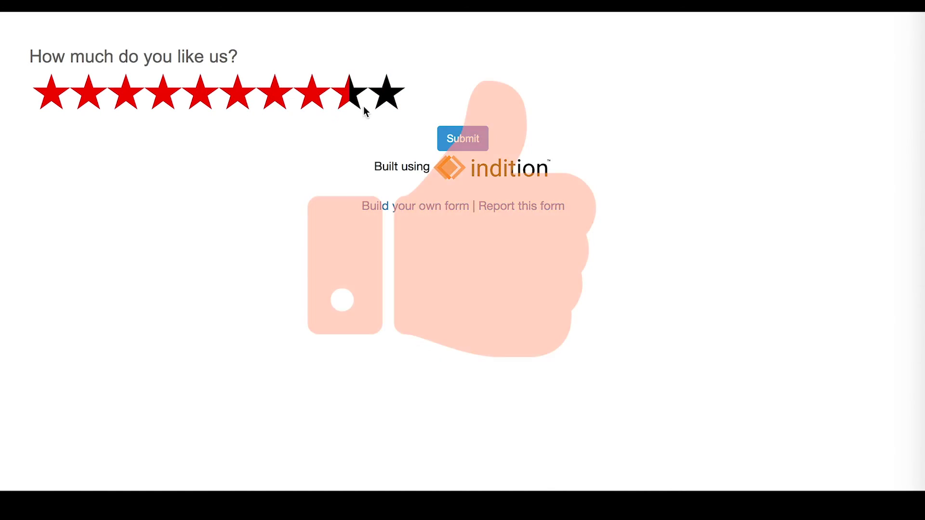